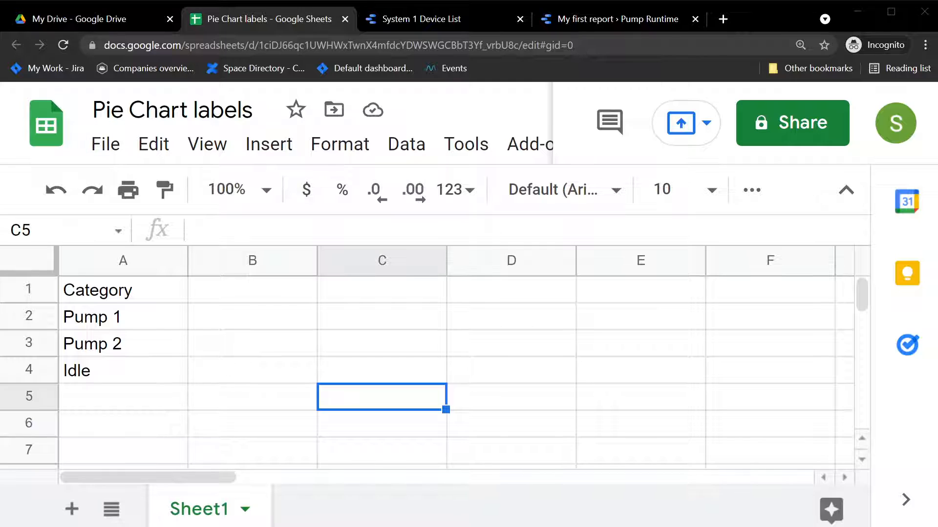
# Step: Switch to "My first report" in Google Data Studio and add a new page to it
pyautogui.click(637, 18)
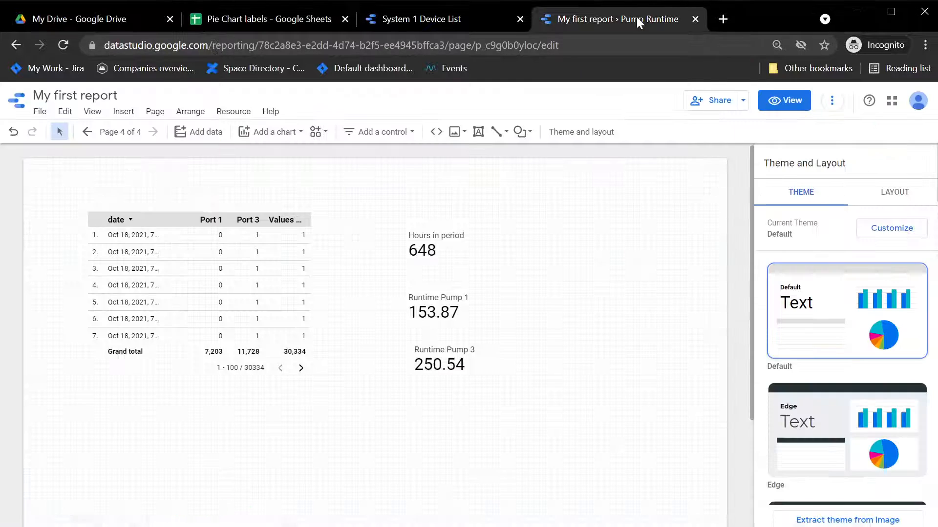
pyautogui.click(149, 113)
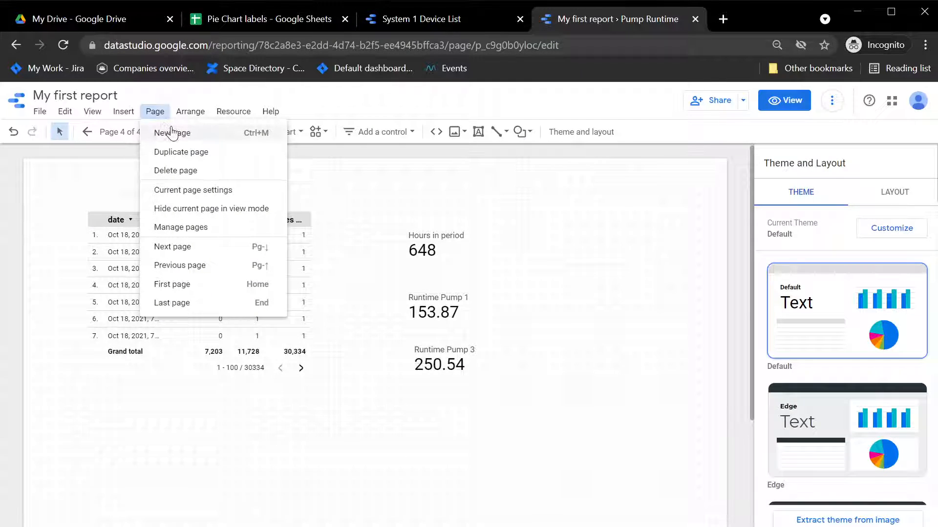
pyautogui.click(170, 130)
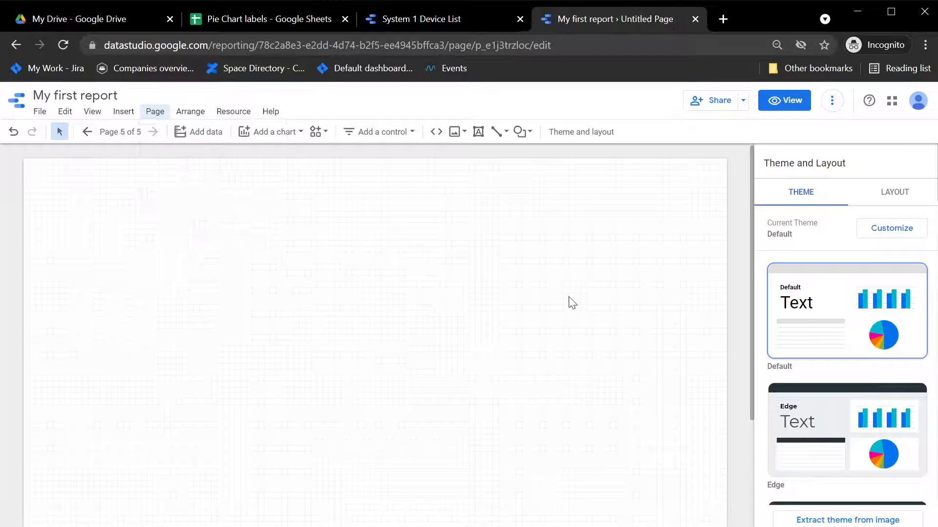
# Step: Rename the new untitled report page as "Pie chart"
pyautogui.click(157, 111)
pyautogui.click(227, 232)
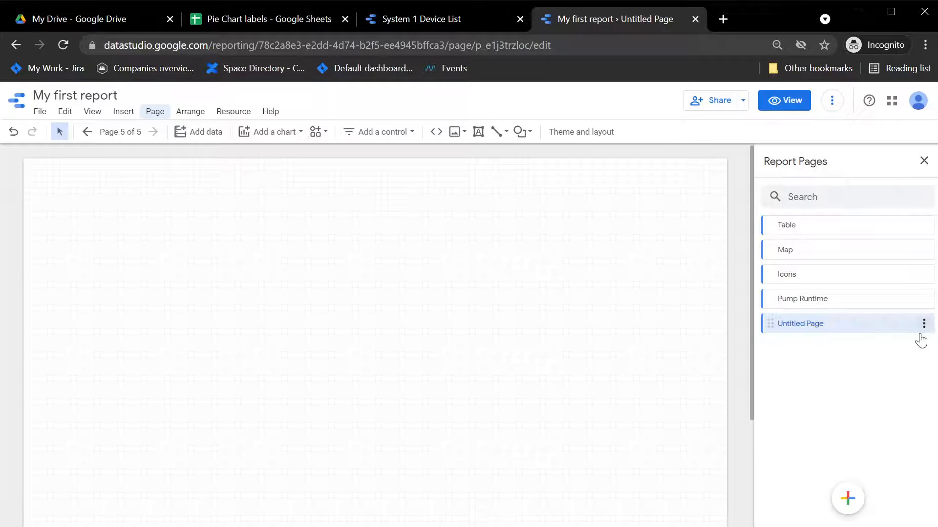
pyautogui.click(922, 324)
pyautogui.click(861, 332)
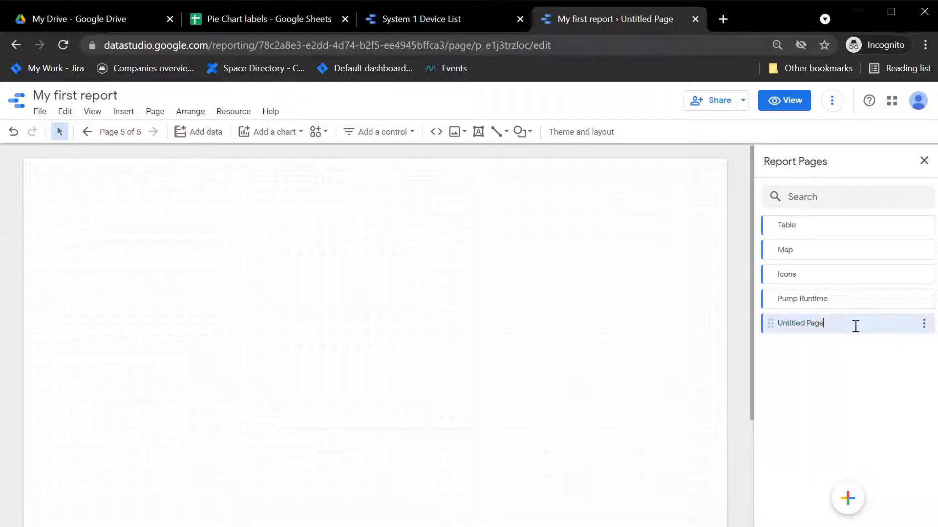
pyautogui.moveTo(855, 324); pyautogui.dragTo(767, 322)
pyautogui.write('Pie chart')
pyautogui.press('Return')
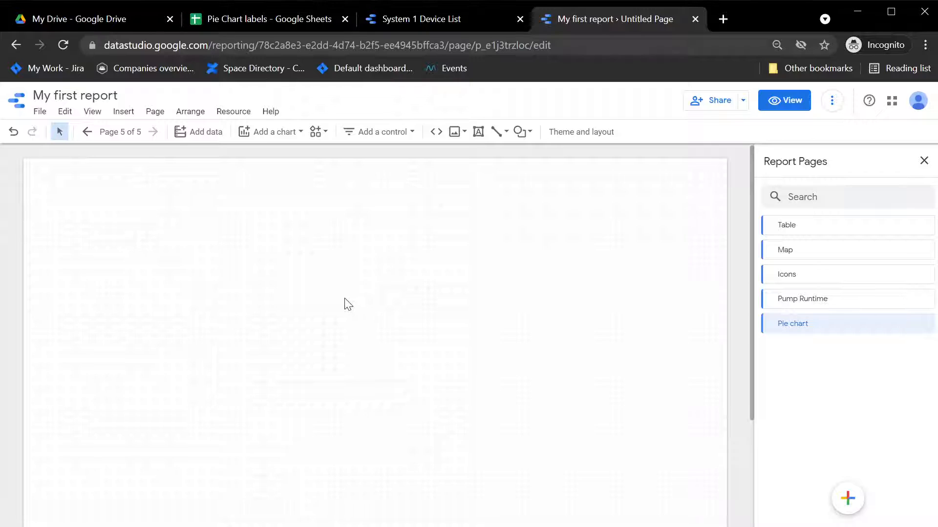
# Step: Add Sheet1 of the owned Google Sheets file "Pie Chart labels" to the report as a data source
pyautogui.click(206, 139)
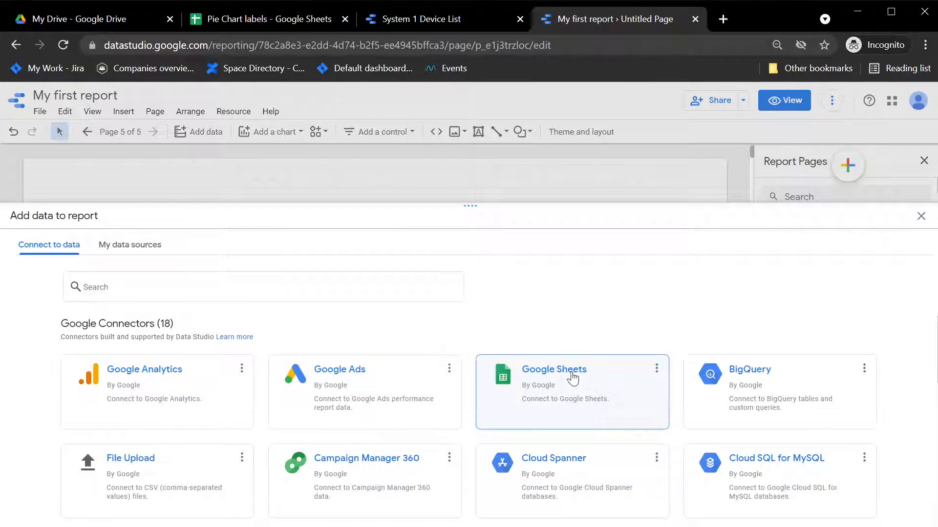
pyautogui.click(556, 372)
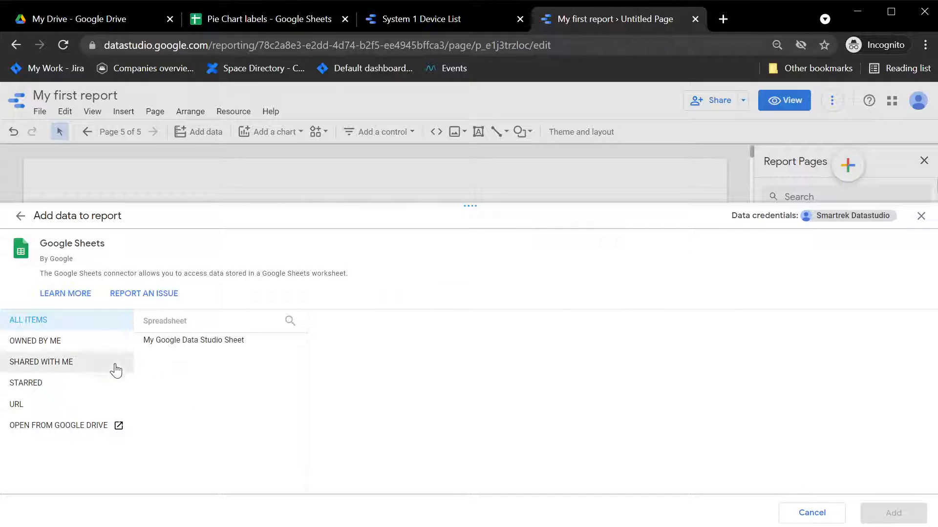
pyautogui.click(64, 345)
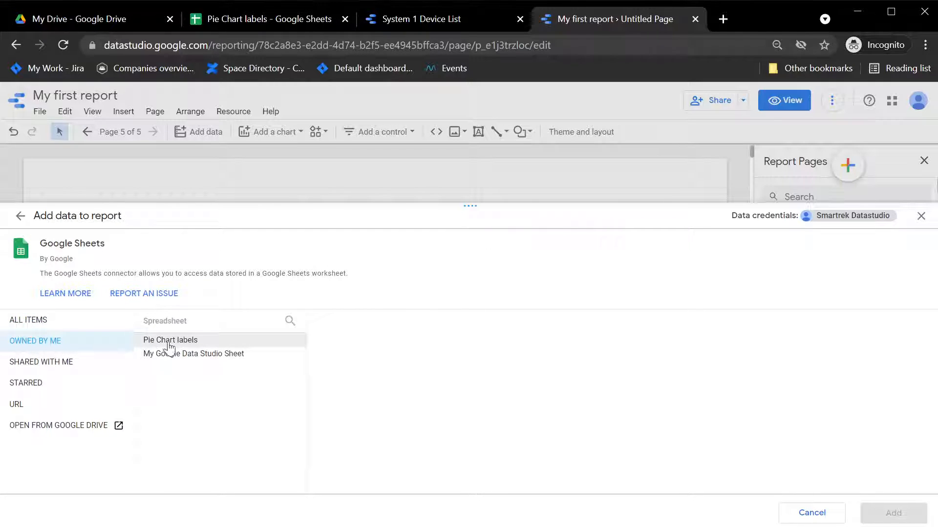
pyautogui.click(204, 342)
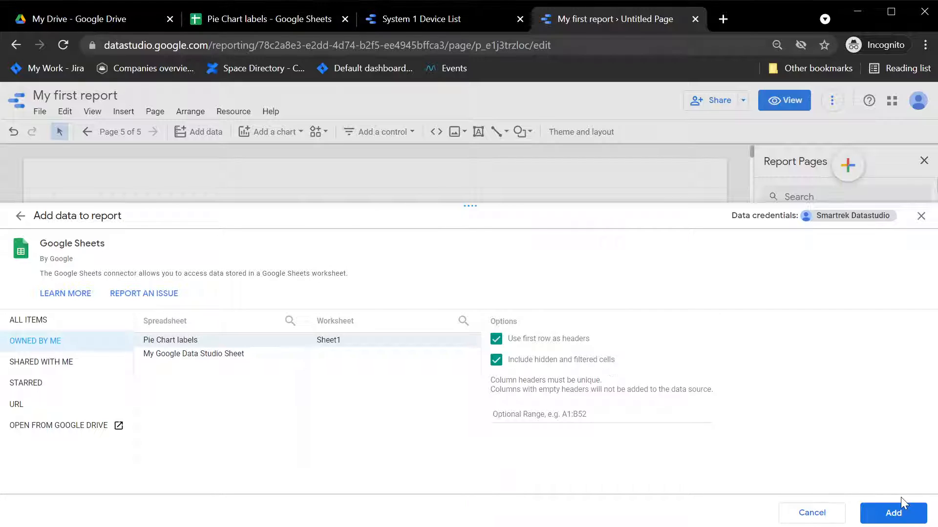
pyautogui.click(893, 513)
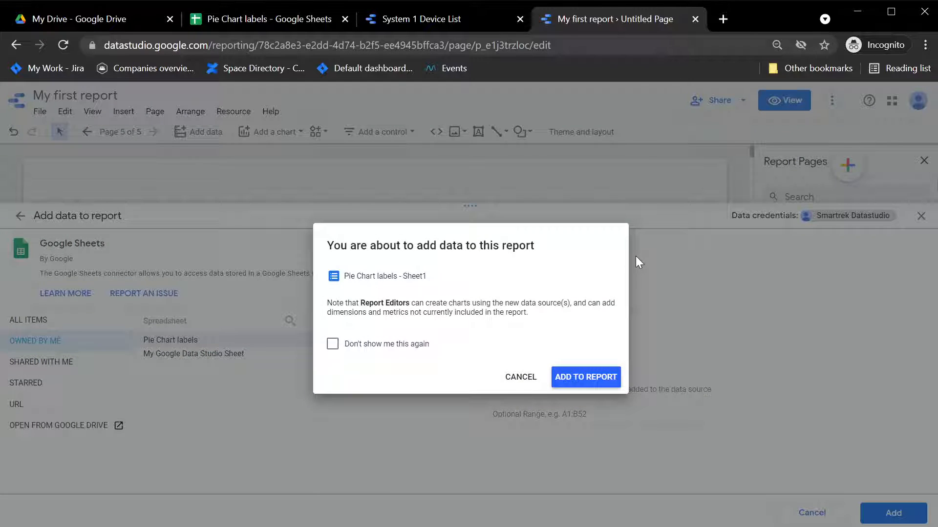
pyautogui.click(578, 380)
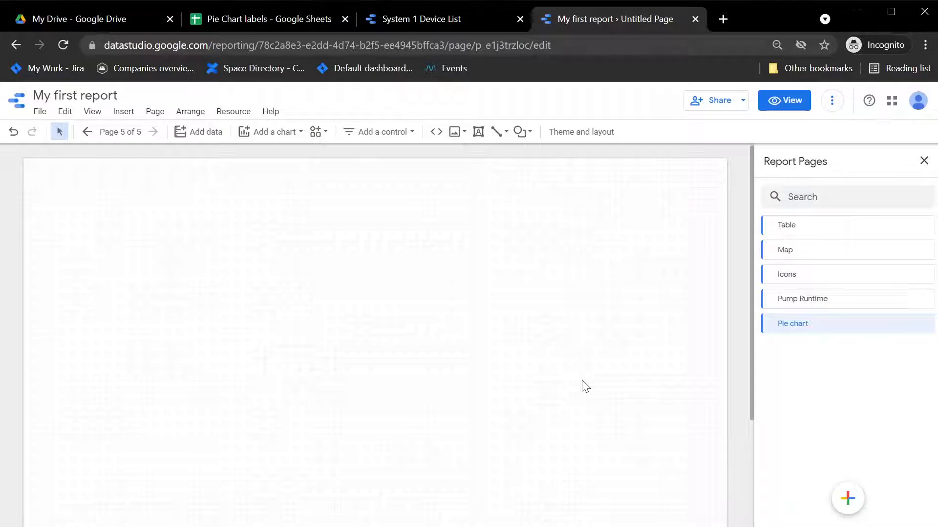
# Step: Insert a pie chart near the middle-left of the empty Pie chart page
pyautogui.click(254, 131)
pyautogui.click(257, 308)
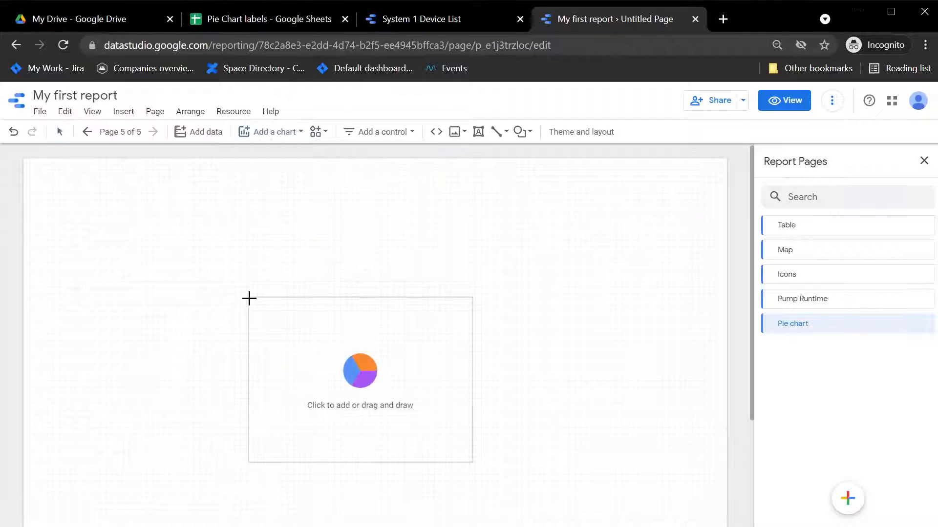
pyautogui.click(198, 255)
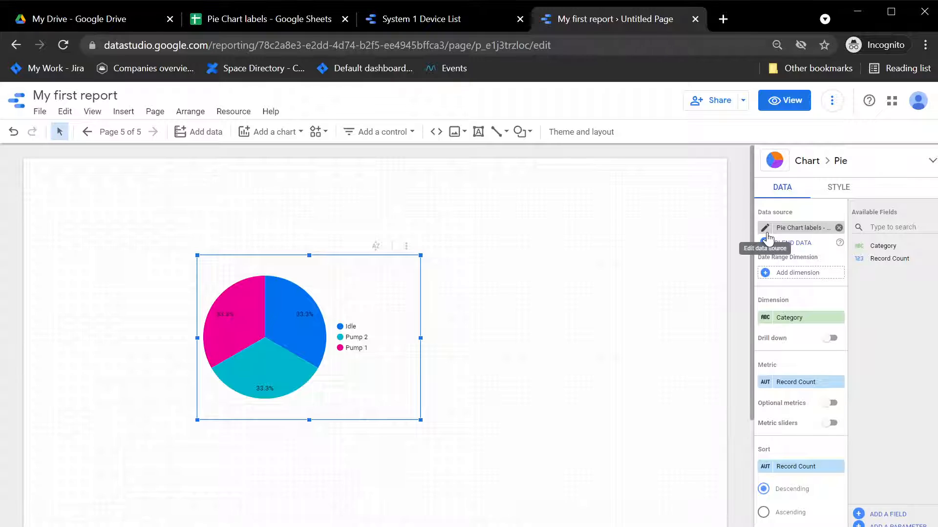
# Step: Start blending the chart's data with the Pump Runtime Logs table and remove the Category join key
pyautogui.click(796, 244)
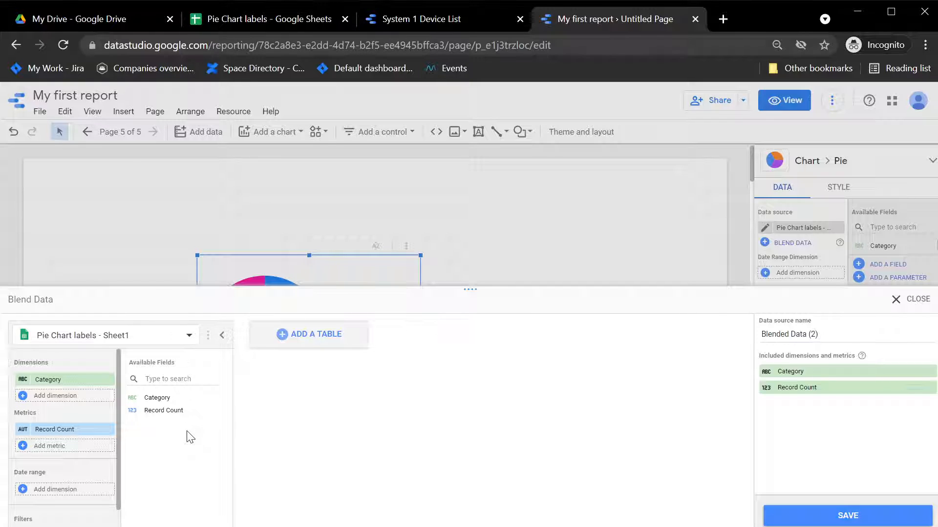
pyautogui.click(340, 344)
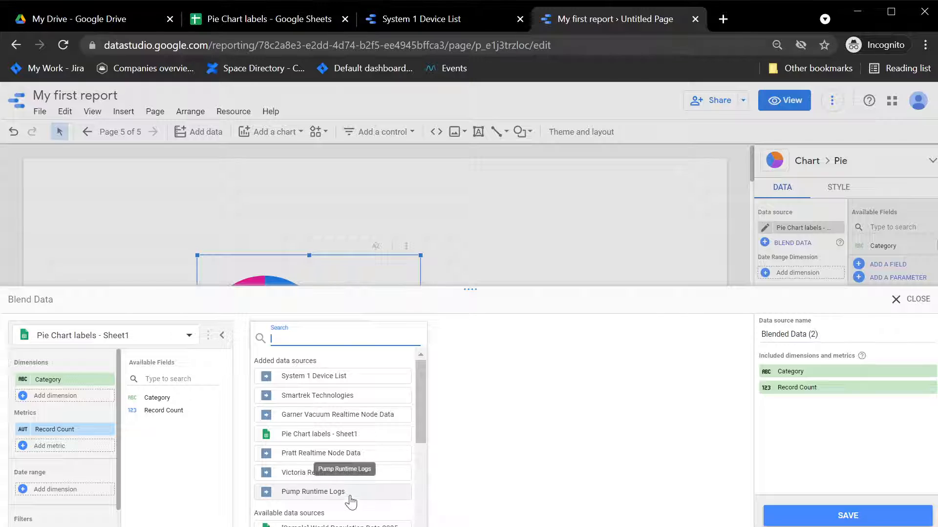
pyautogui.click(350, 497)
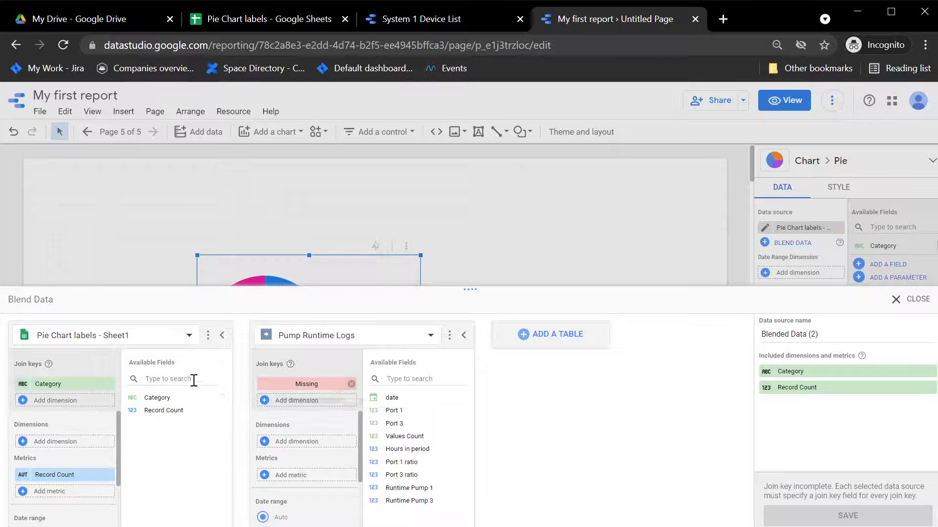
pyautogui.click(110, 384)
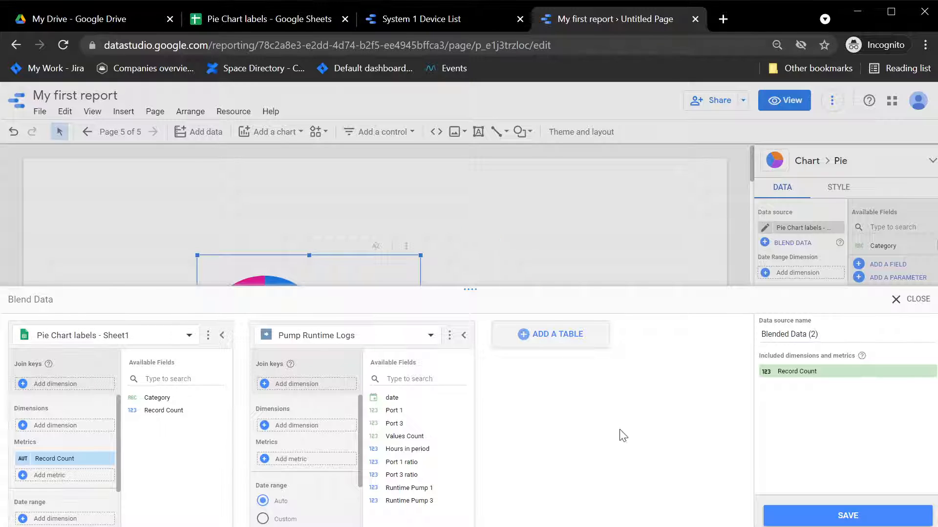
# Step: Add Port 1 ratio and Port 3 ratio as Pump Runtime Logs metrics and Category as the label sheet's dimension, and save the blend
pyautogui.moveTo(408, 462); pyautogui.dragTo(304, 462)
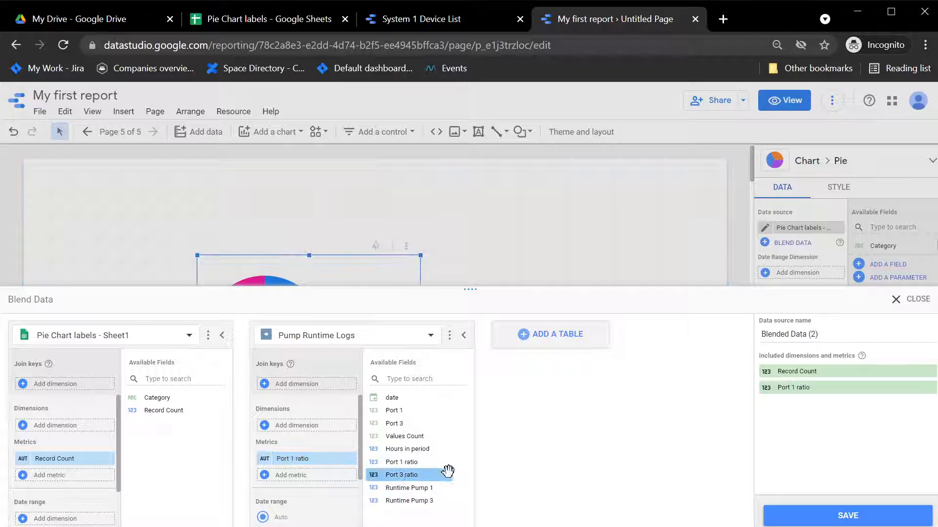
pyautogui.moveTo(415, 473); pyautogui.dragTo(311, 481)
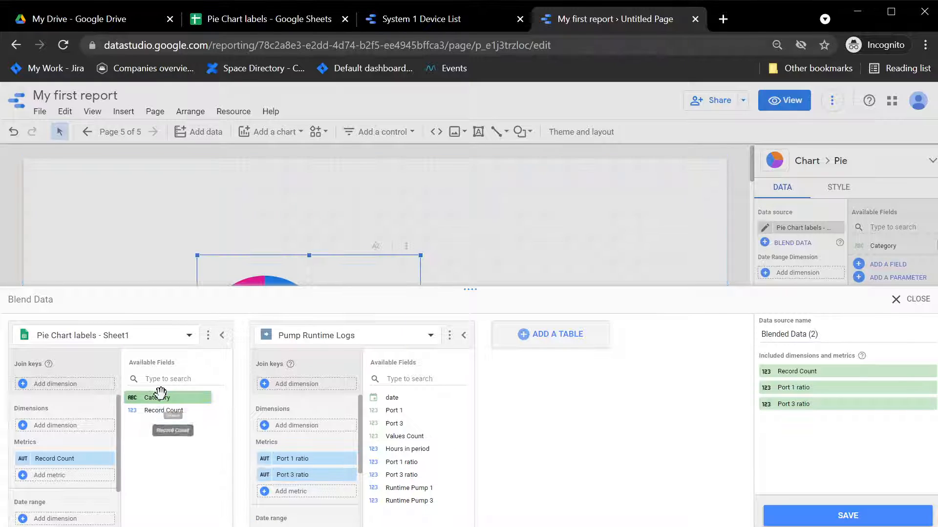
pyautogui.moveTo(156, 395); pyautogui.dragTo(51, 425)
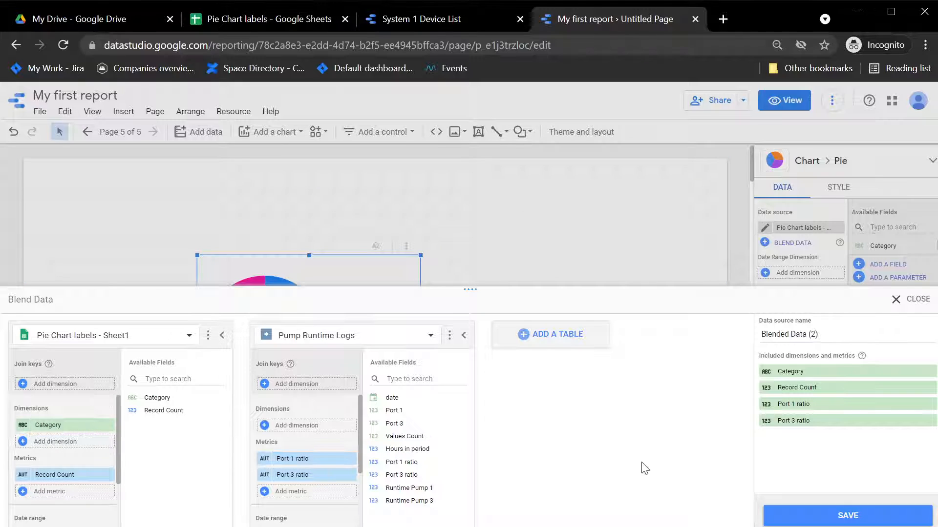
pyautogui.click(837, 519)
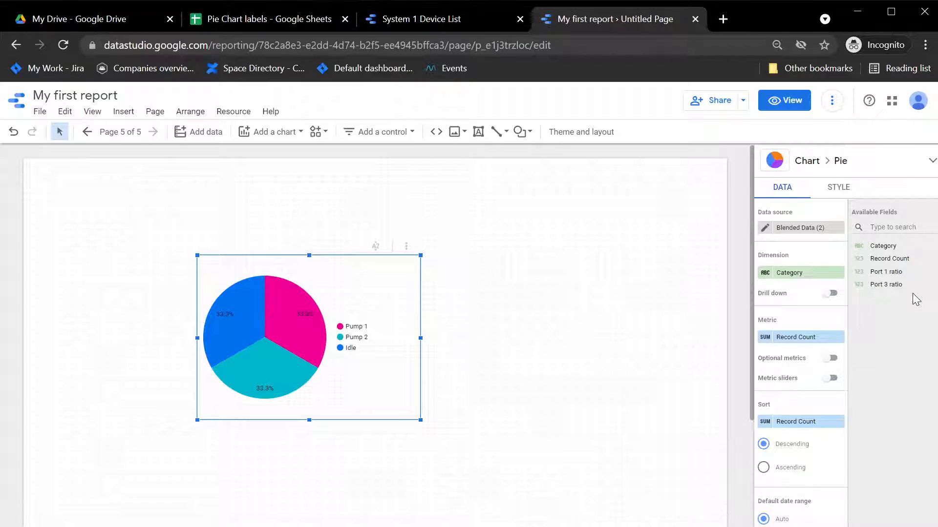
# Step: Create a calculated field for the pie chart's metric and name it "Pump Runtime Percentage"
pyautogui.click(796, 337)
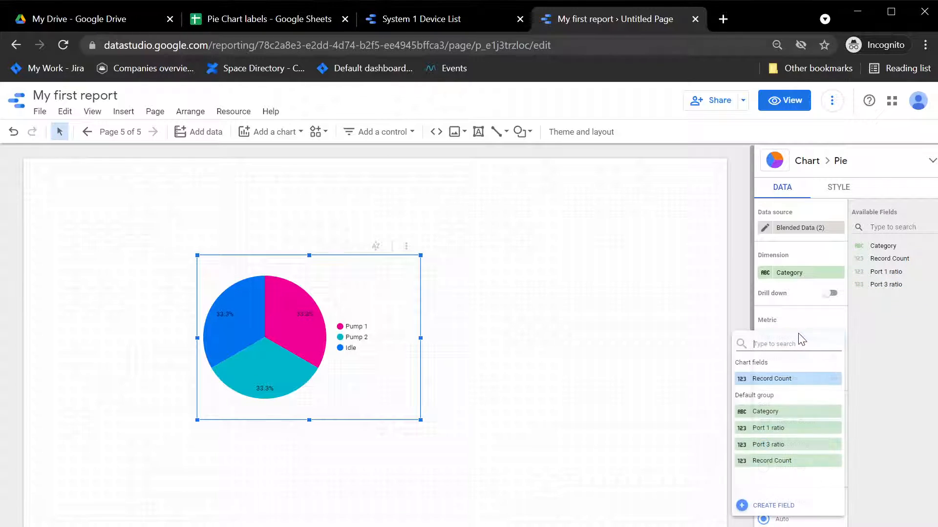
pyautogui.click(768, 508)
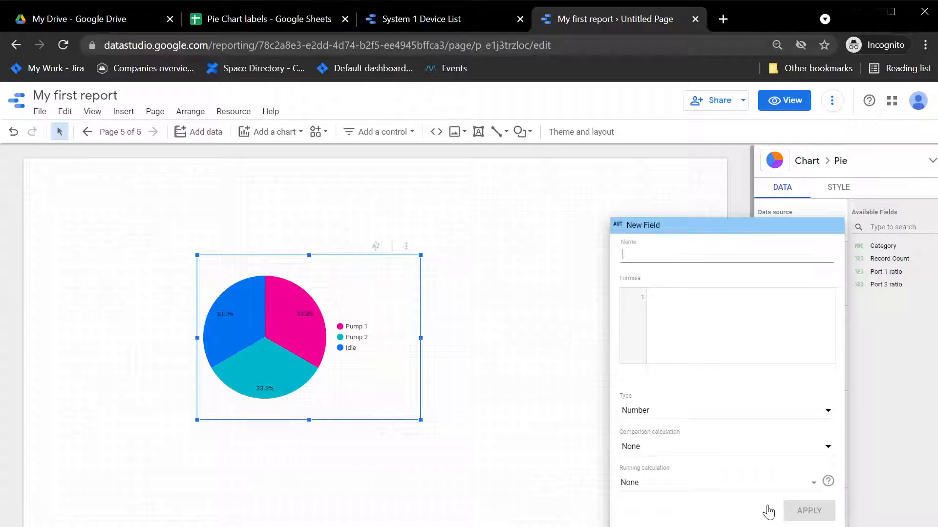
pyautogui.click(660, 262)
pyautogui.write('Pump ')
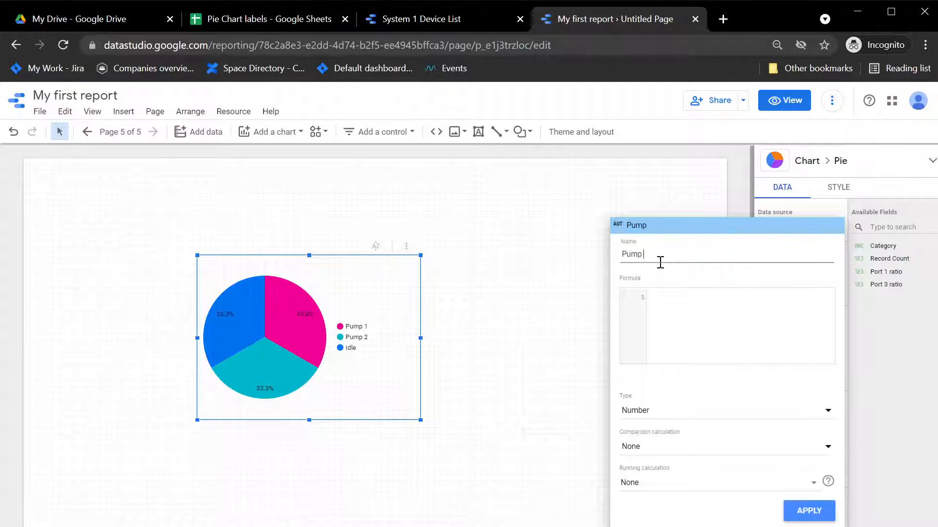
pyautogui.write('Runtime Percentage')
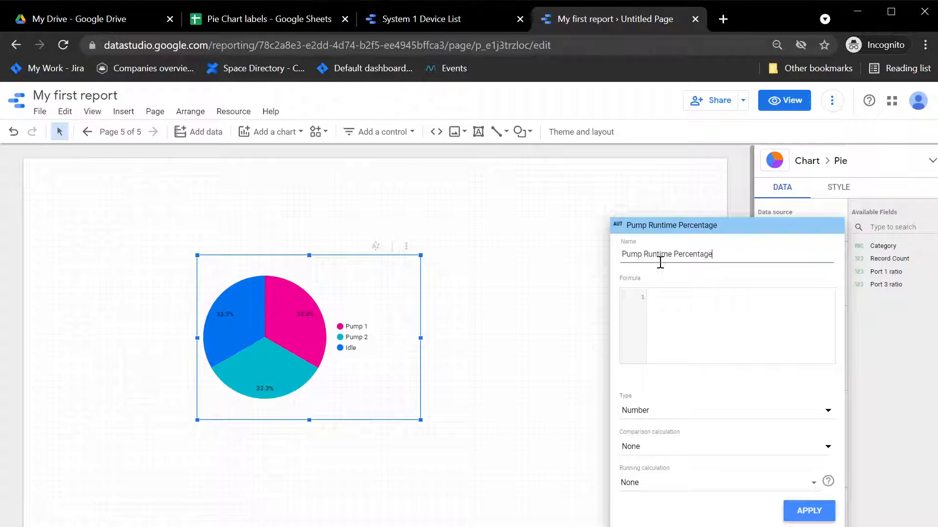
# Step: Begin the field's formula with CASE and the clause WHEN Category="Pump 1" THEN Port 1 ratio
pyautogui.click(711, 317)
pyautogui.write('cs')
pyautogui.press('BackSpace')
pyautogui.write('ase')
pyautogui.write('WHEN')
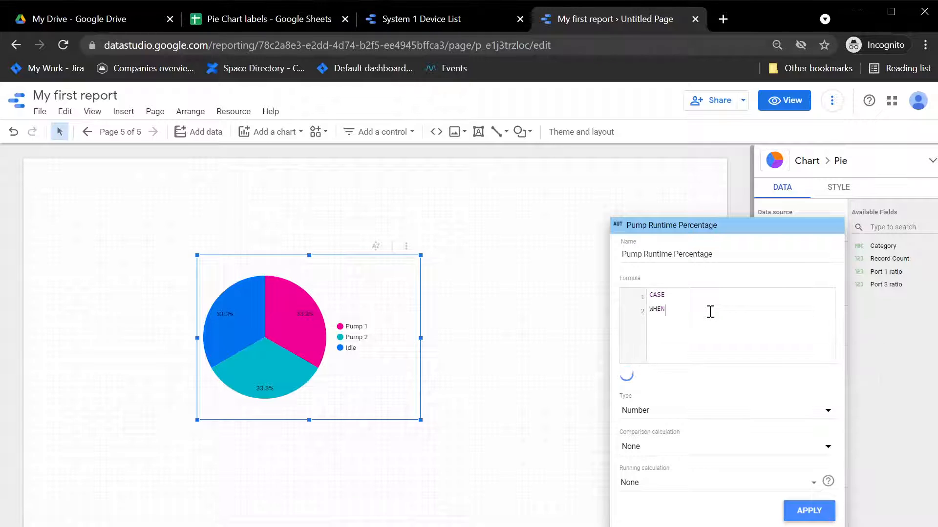
pyautogui.write(' Cat')
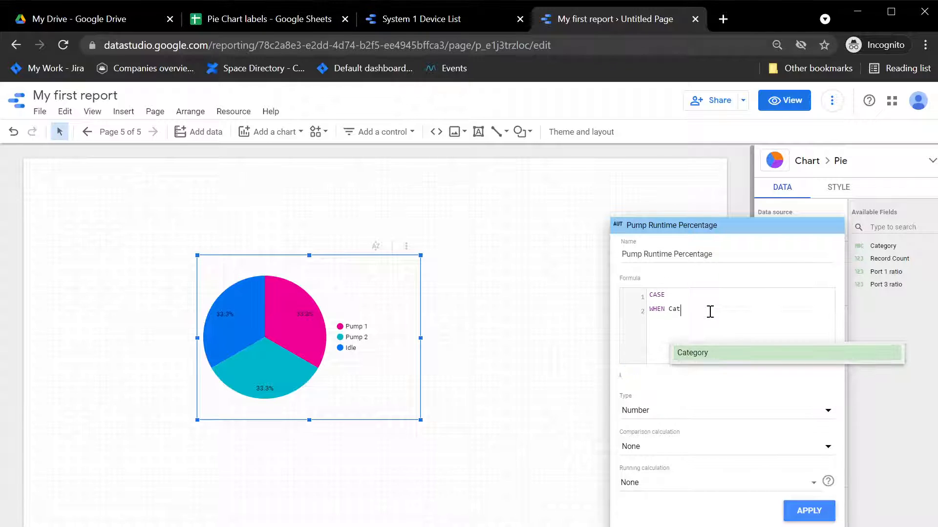
pyautogui.write('egory=')
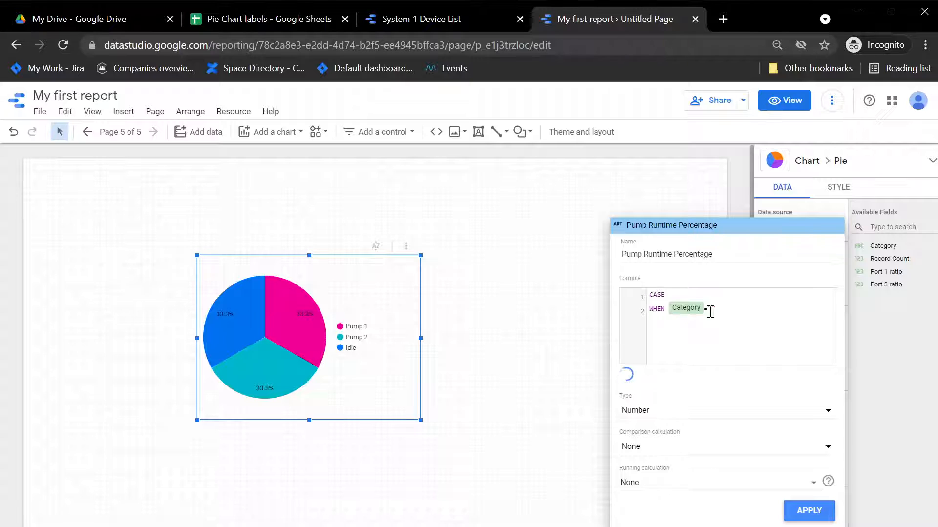
pyautogui.write('"Pump 1" THEN POrt')
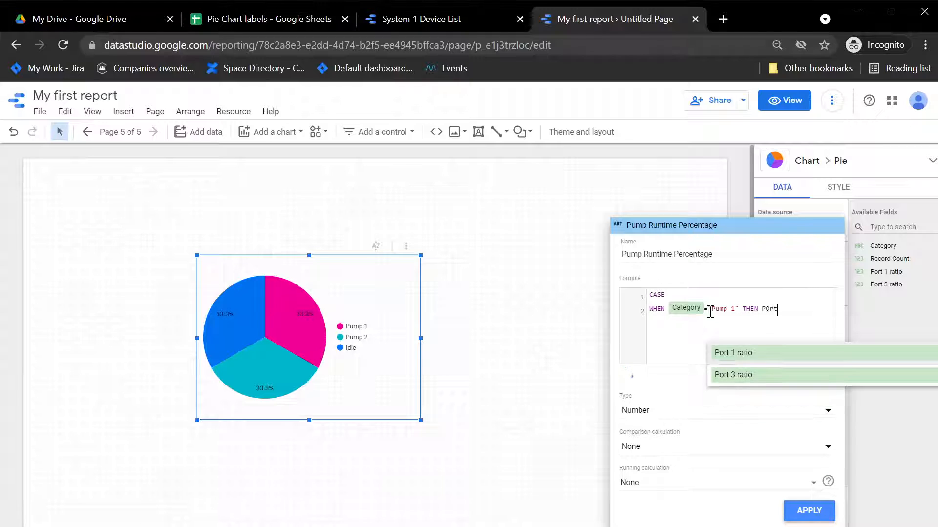
pyautogui.press('Return')
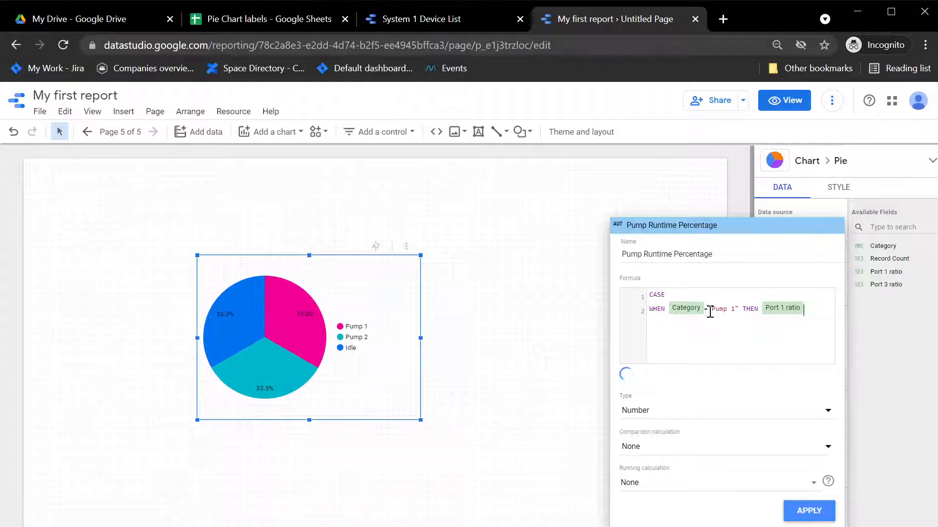
# Step: Add a second formula clause, WHEN Category="Pump 3" THEN Port 3 ratio
pyautogui.write('WHEN C')
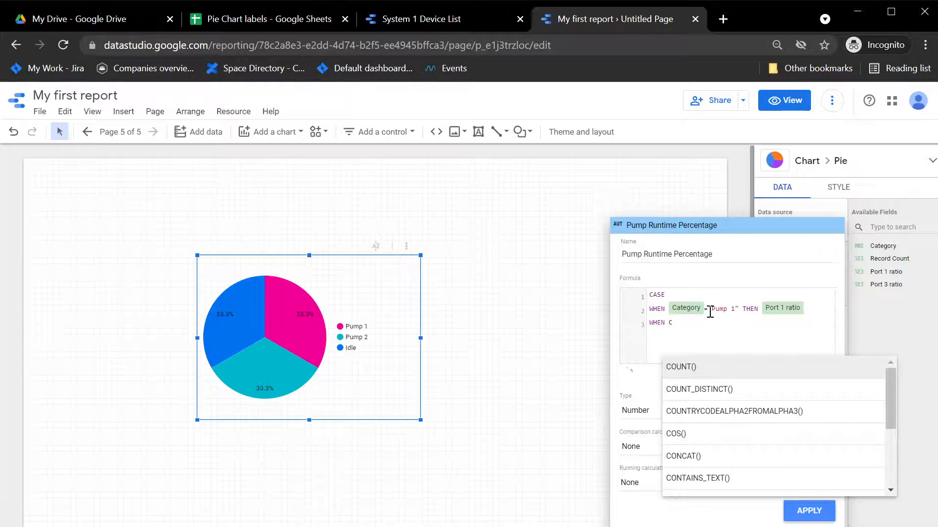
pyautogui.write('at')
pyautogui.press('Return')
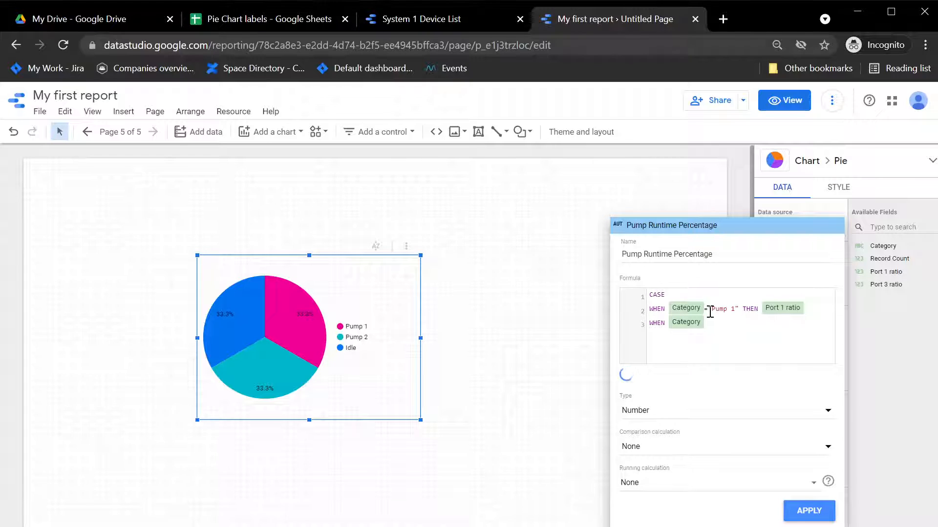
pyautogui.write('="Pump 3" THEN Port')
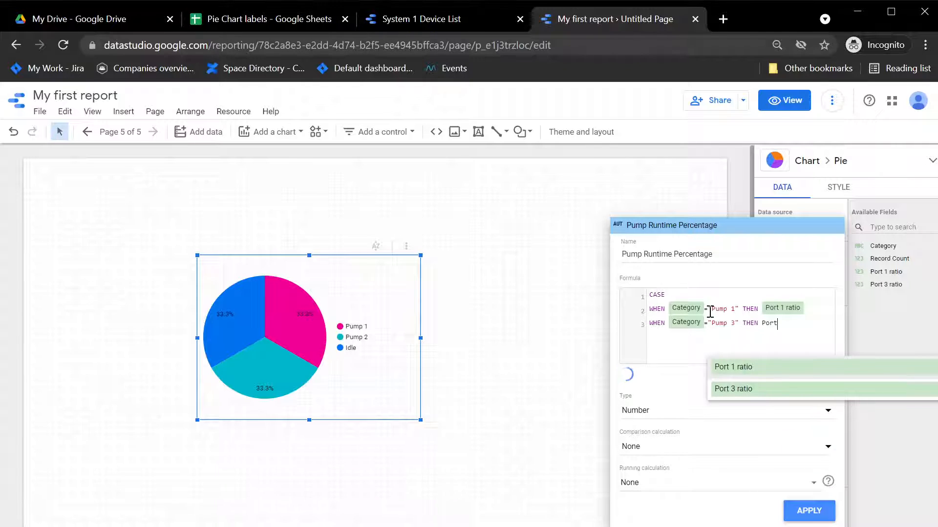
pyautogui.write(' 3')
pyautogui.press('Return')
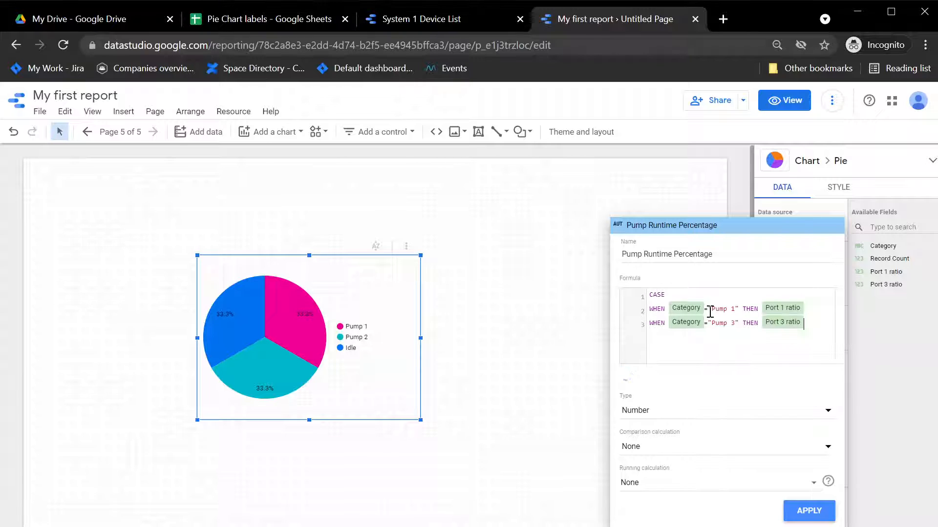
# Step: Add the formula's fallback clause, ELSE 1 - Port 1 ratio - Port 3 ratio
pyautogui.write('ELSE 1 - Port1')
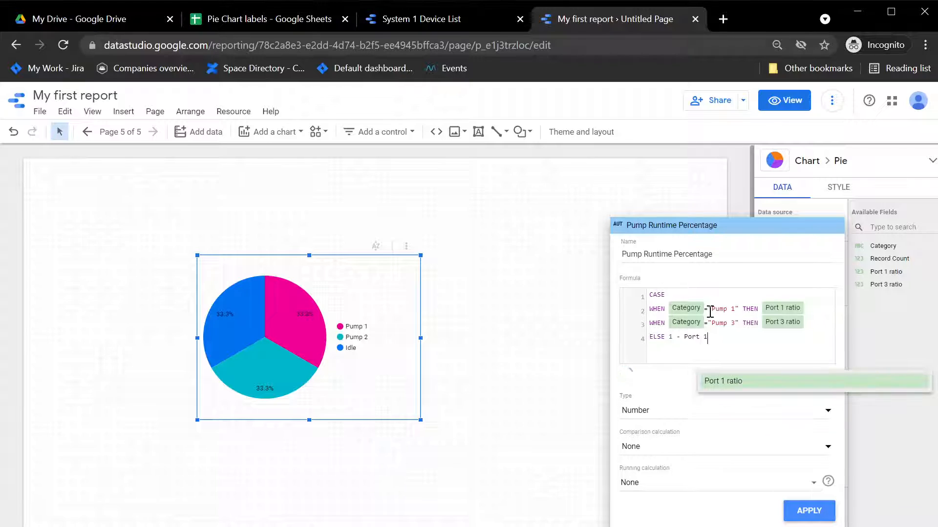
pyautogui.press('Return')
pyautogui.write('- Port 3')
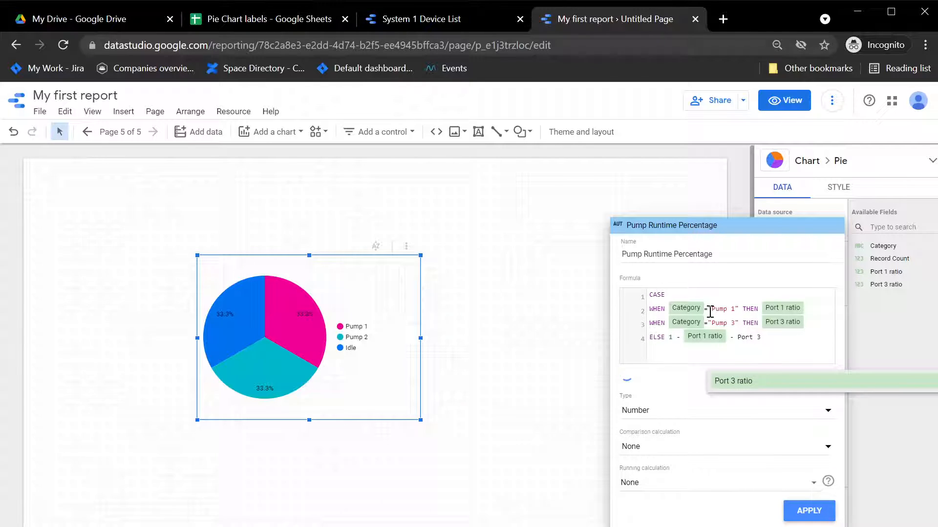
pyautogui.press('Return')
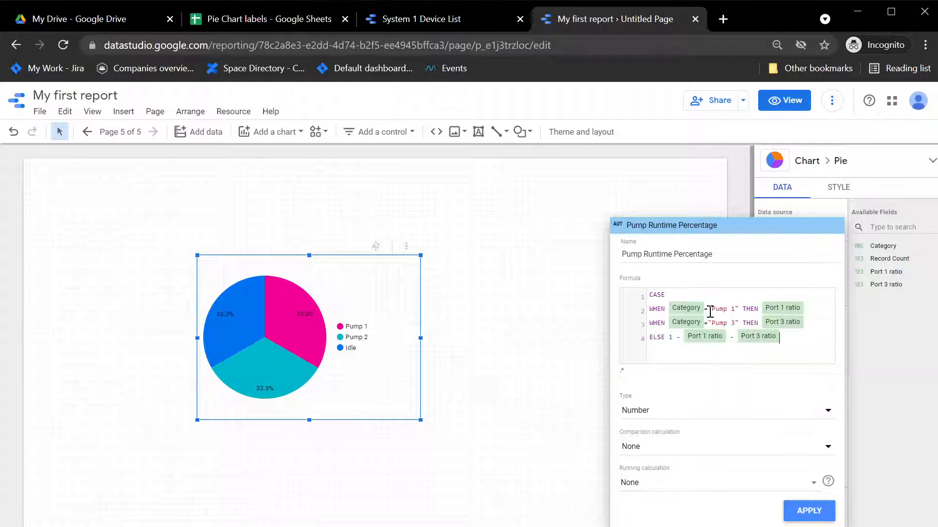
# Step: Finish the CASE formula with END, apply the calculated field to the pie chart, and close its editor
pyautogui.write('E')
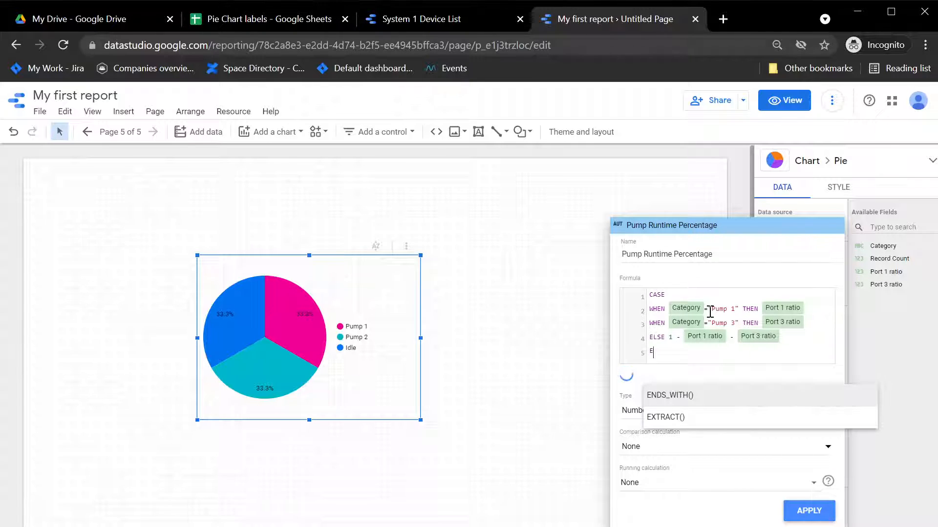
pyautogui.write('ND')
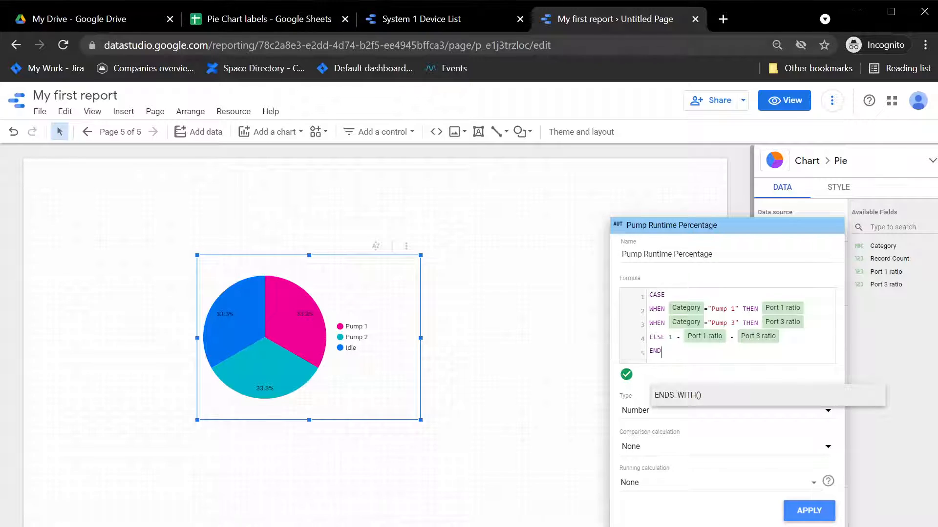
pyautogui.click(810, 508)
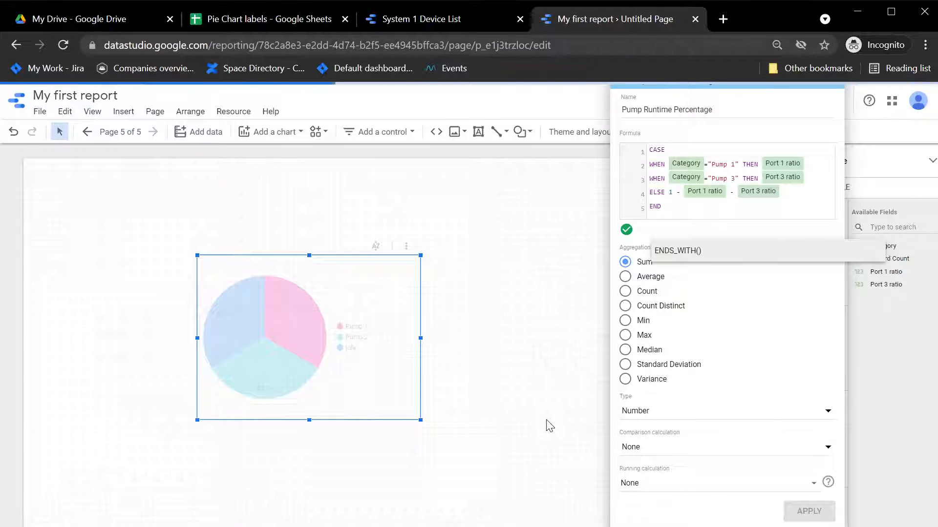
pyautogui.click(491, 351)
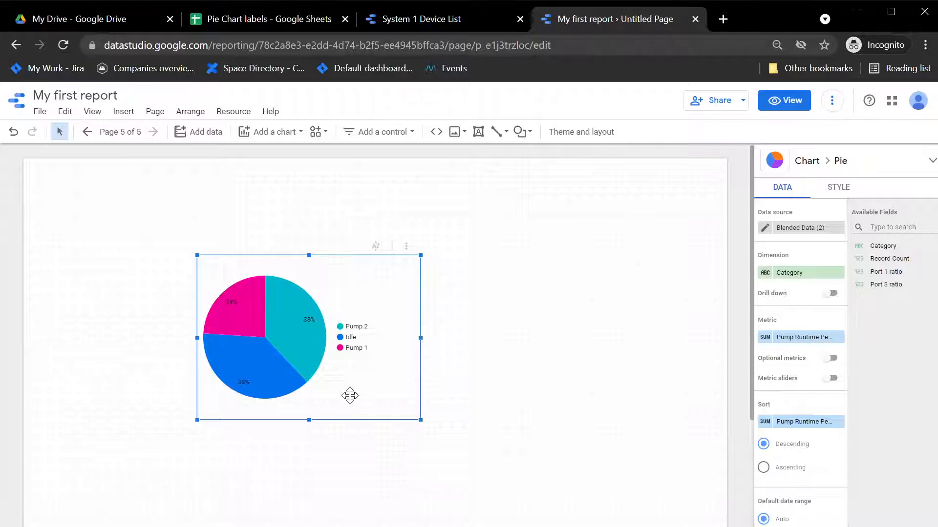